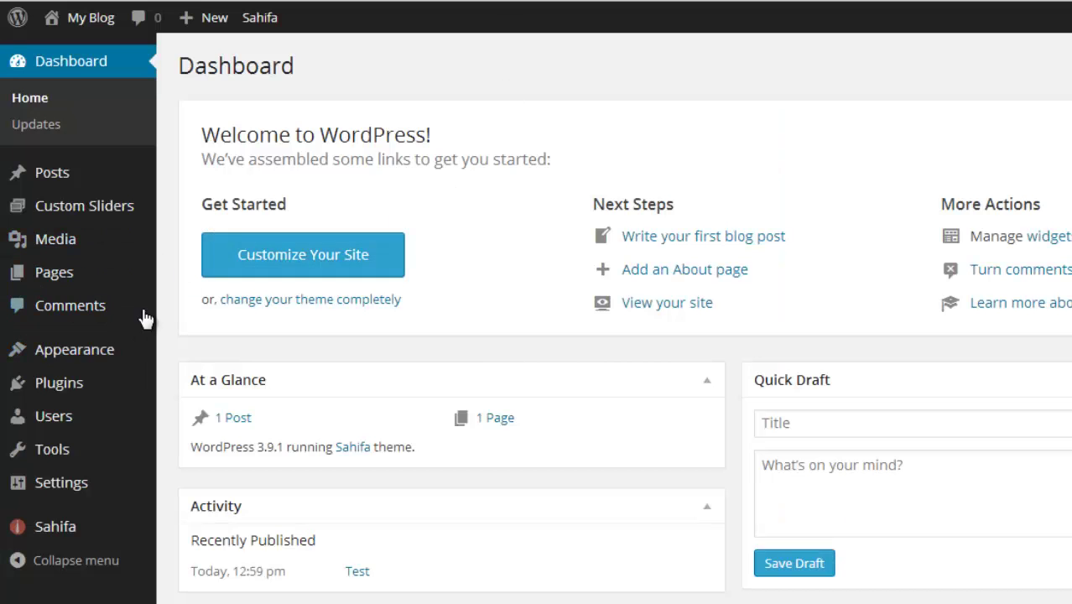
Search the Add New plugins directory for 'Easy Watermark'.
mouse_move(100, 352)
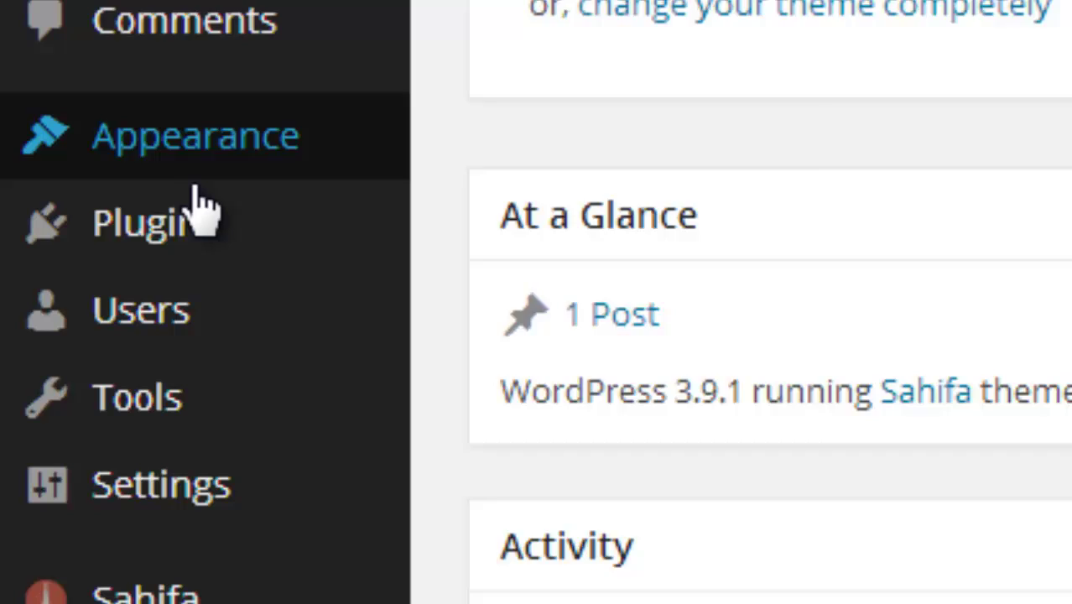
mouse_move(133, 317)
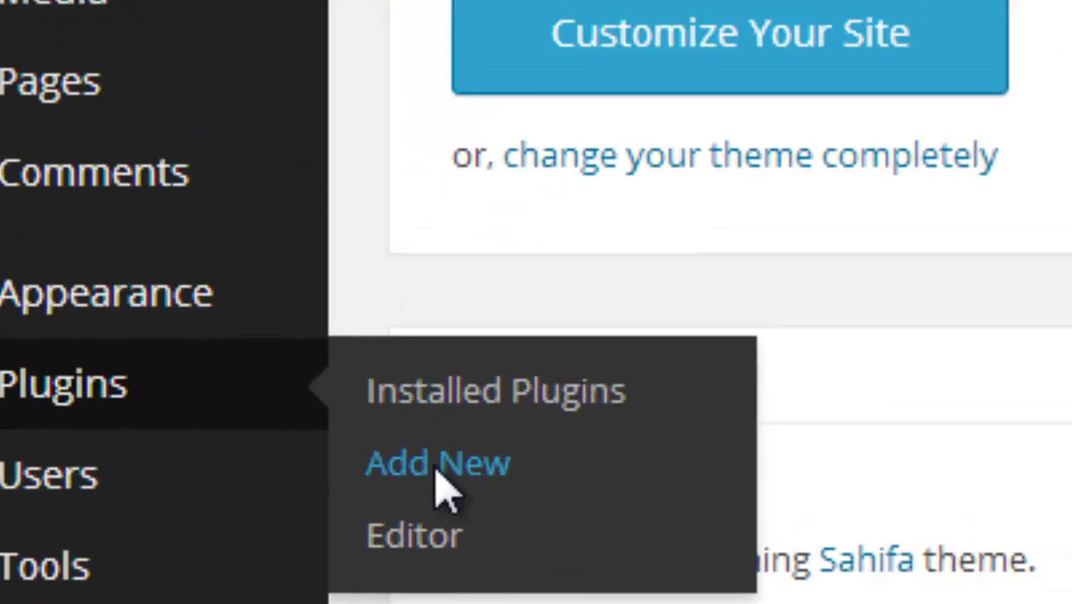
left_click(436, 477)
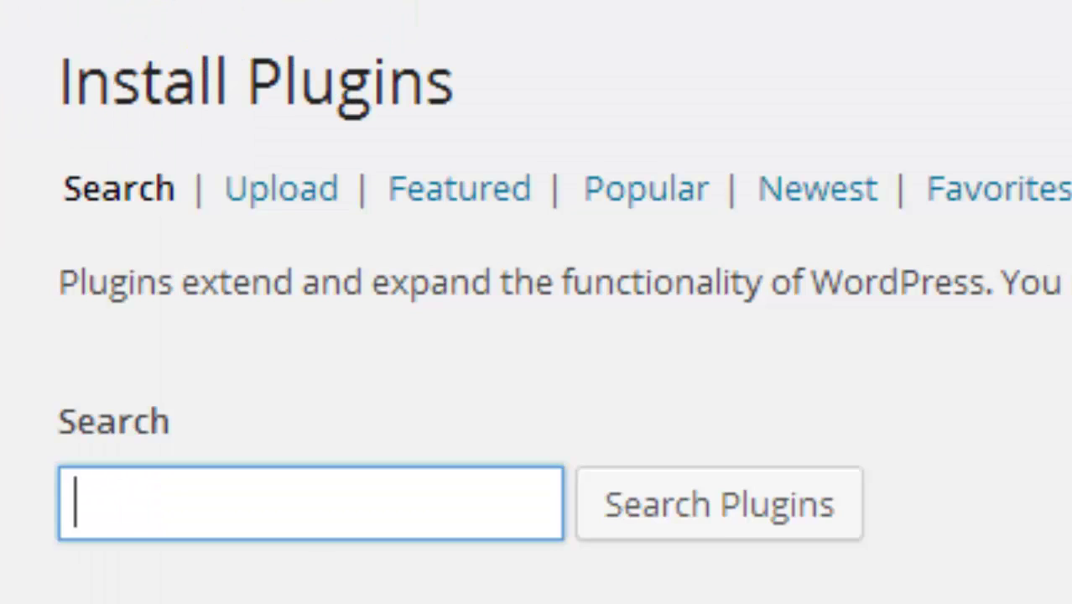
type("Ea")
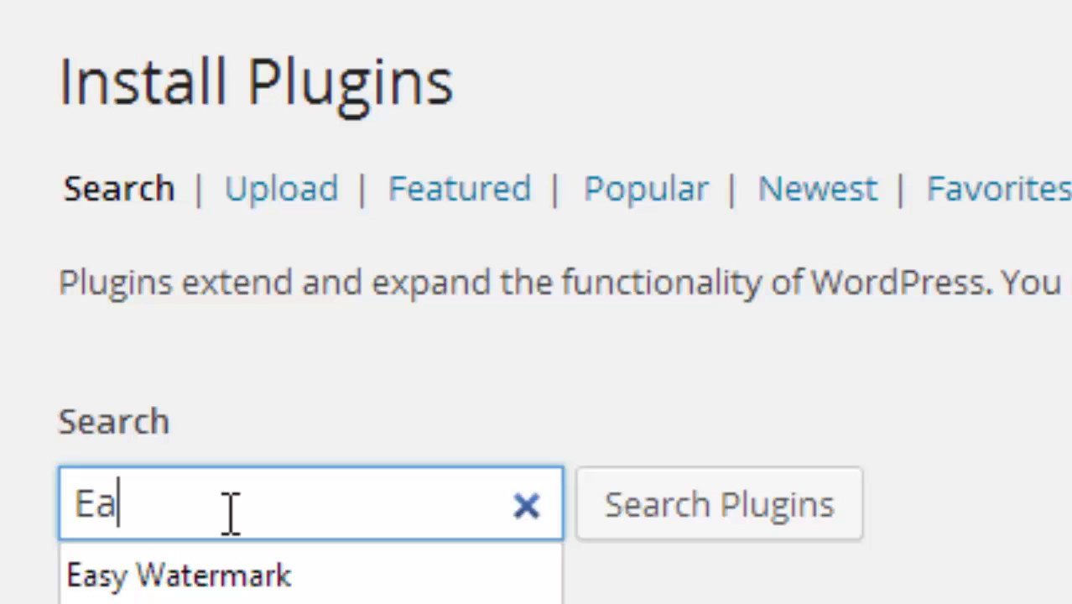
type("sy Wa")
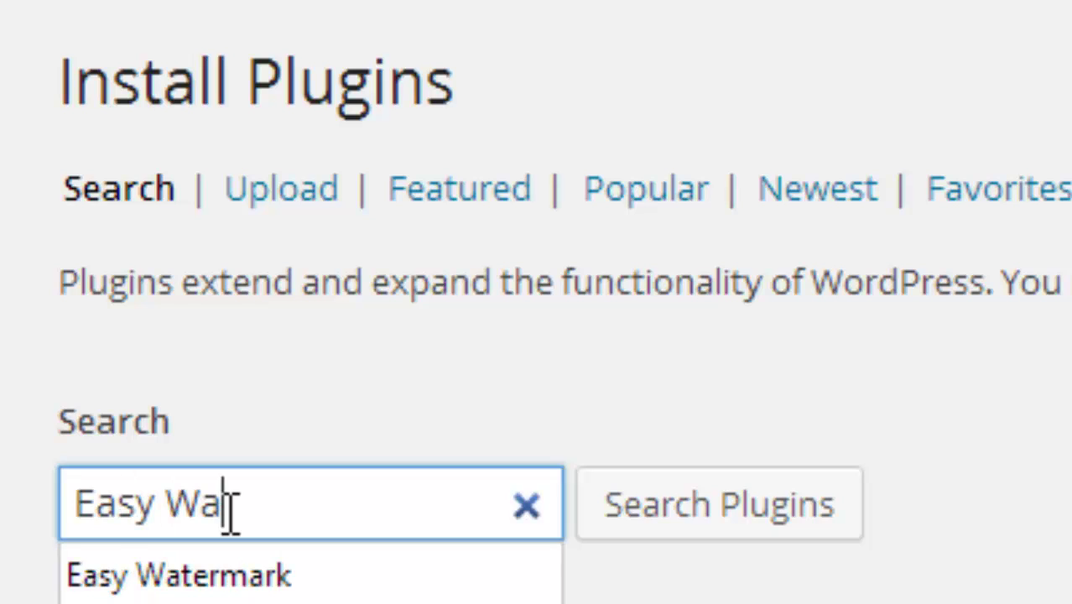
type("termark")
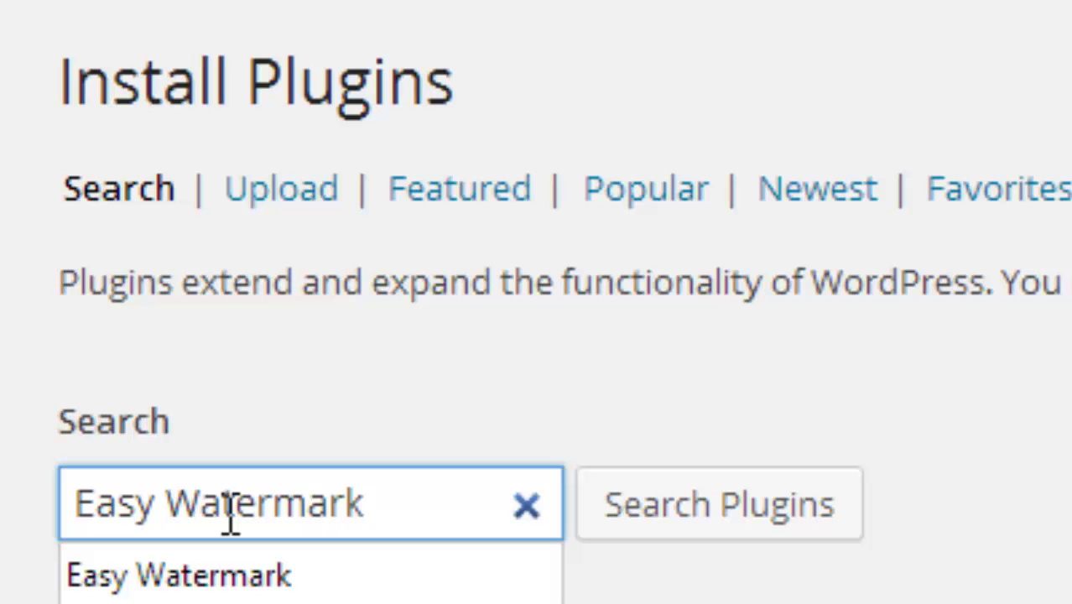
key("Down")
key("Return")
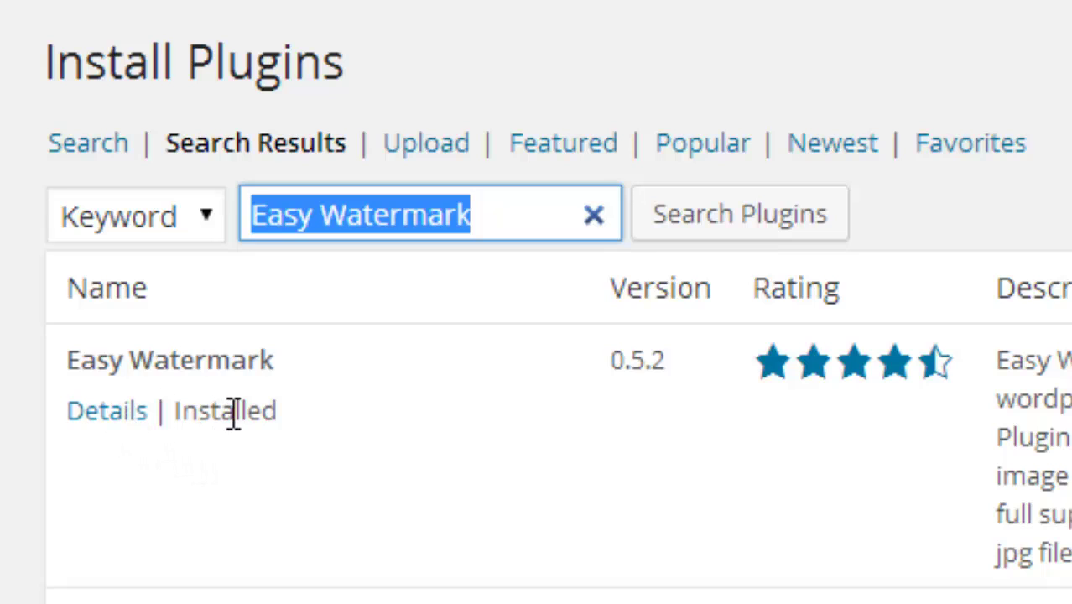
Highlight the Easy Watermark result's Installed status, then clear the selection.
mouse_move(273, 411)
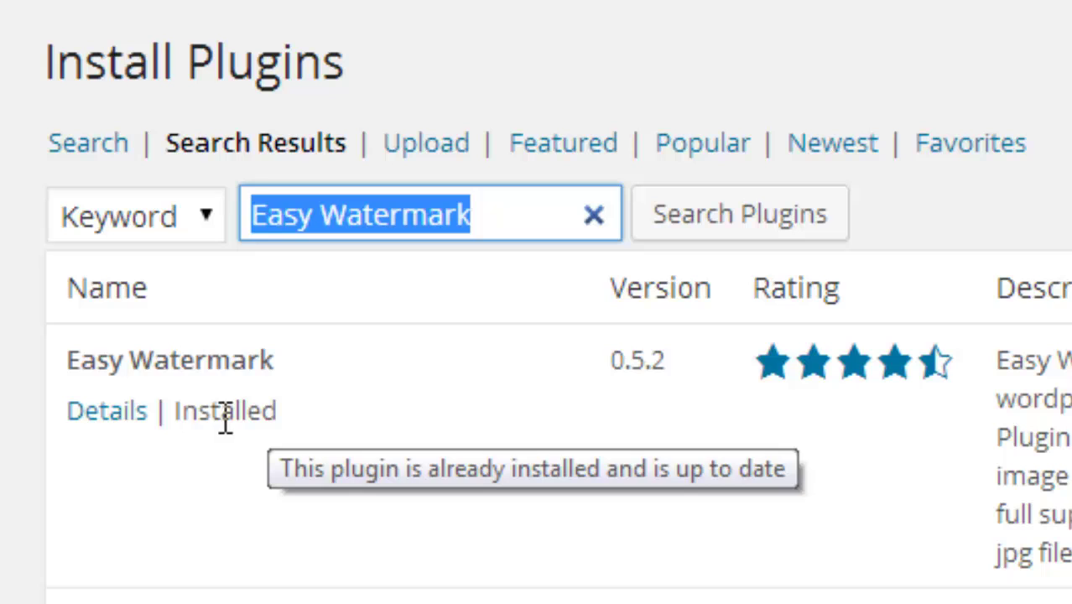
left_click_drag(323, 449, 167, 412)
right_click(255, 418)
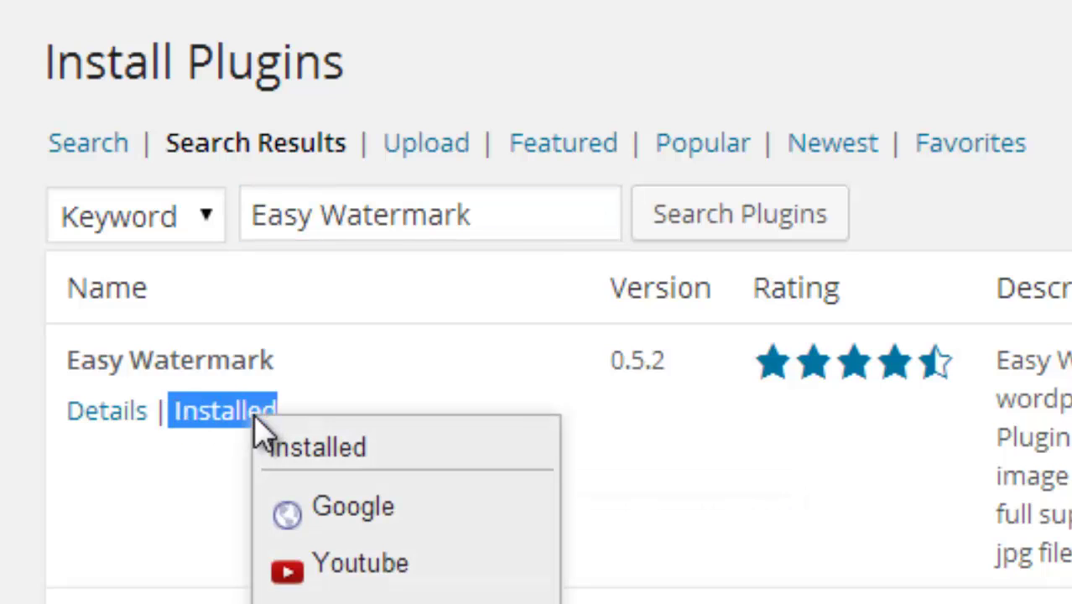
left_click(198, 413)
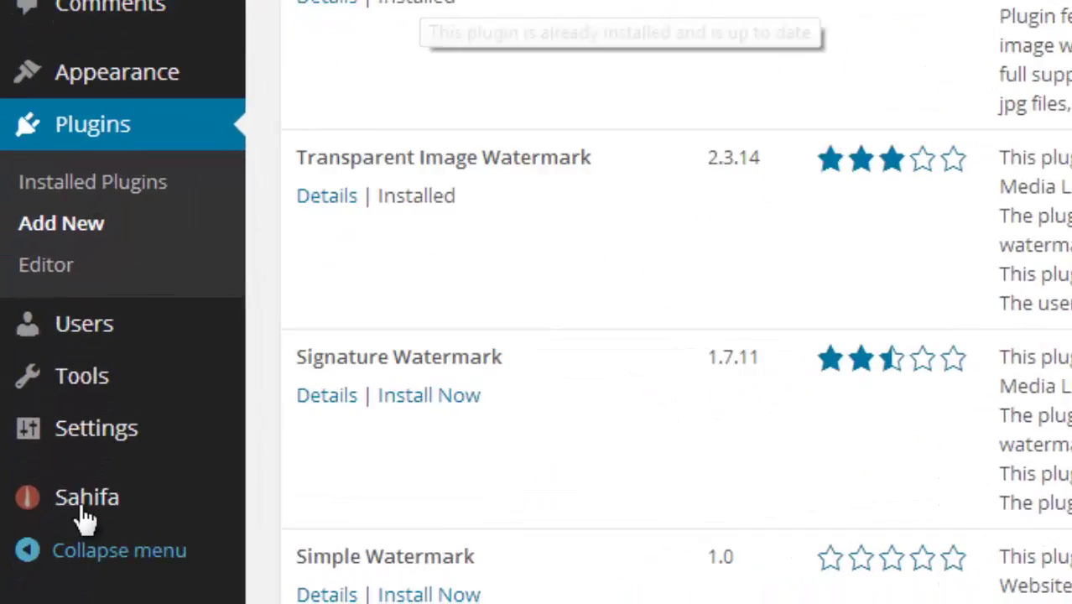
Open the Easy Watermark page under the Settings menu.
mouse_move(71, 513)
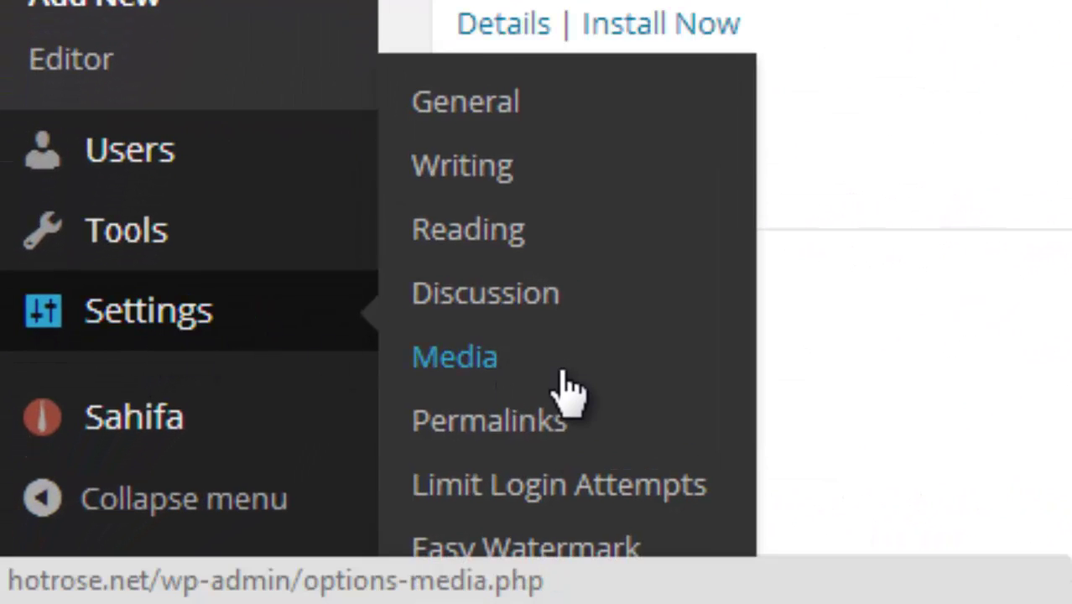
left_click(579, 560)
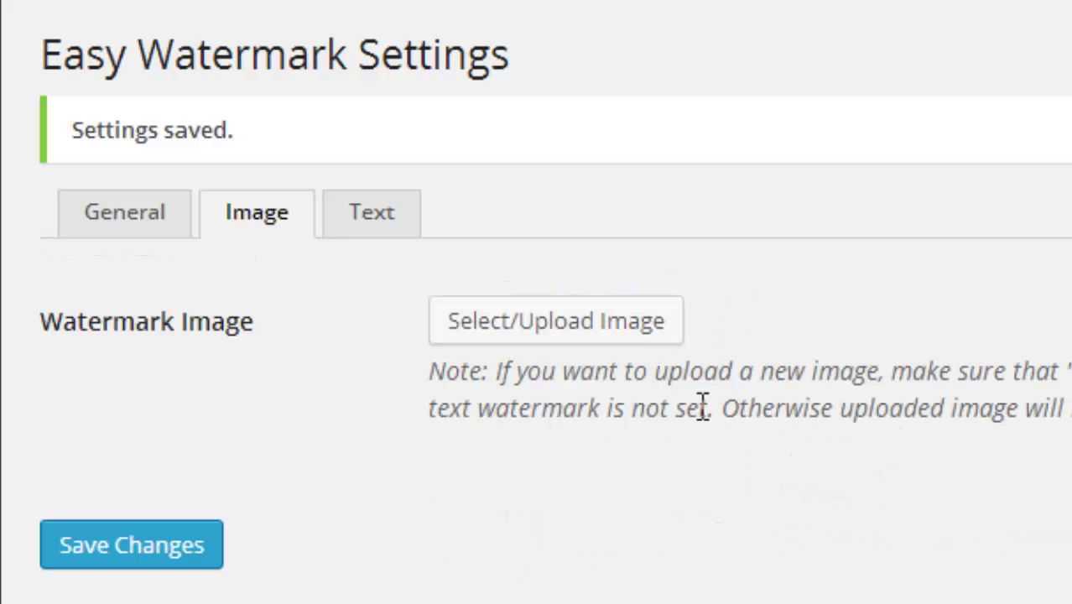
Pick the Hot Rose logo thumbnail from the Media Library as the watermark image.
left_click(520, 339)
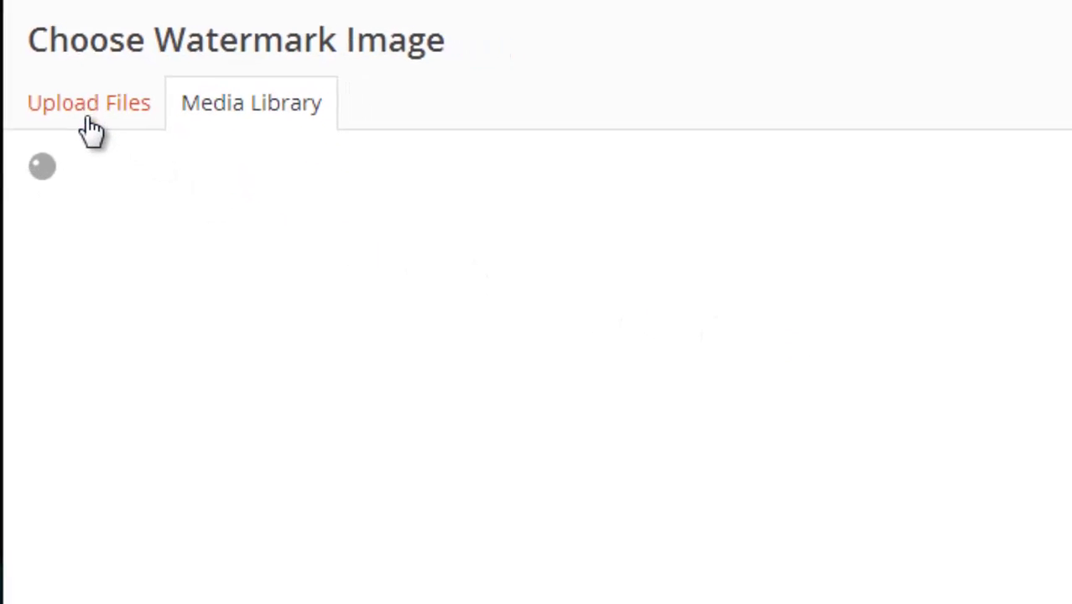
left_click(113, 116)
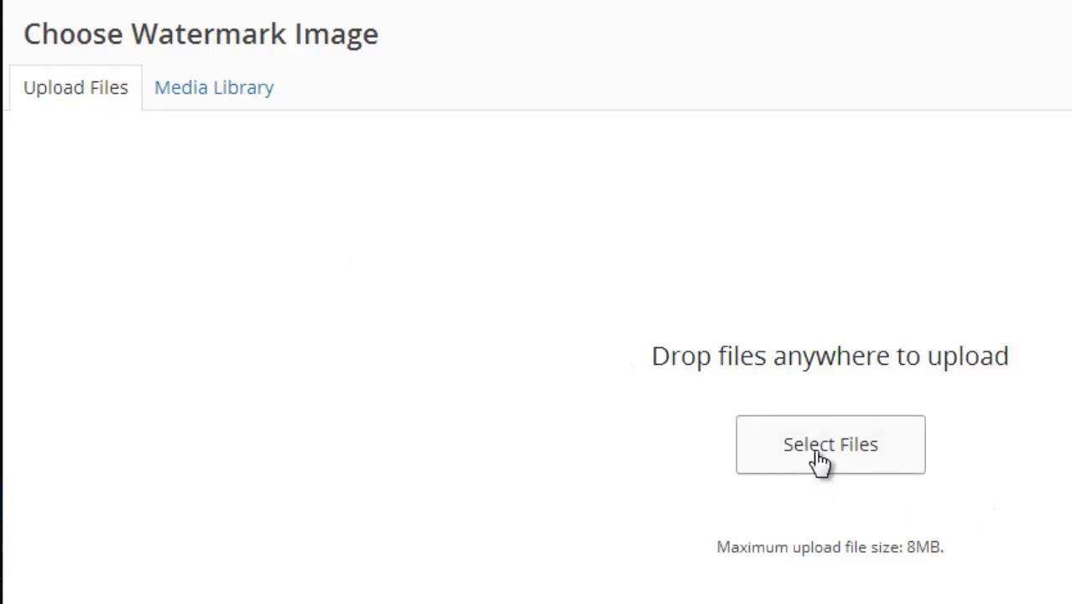
left_click(210, 99)
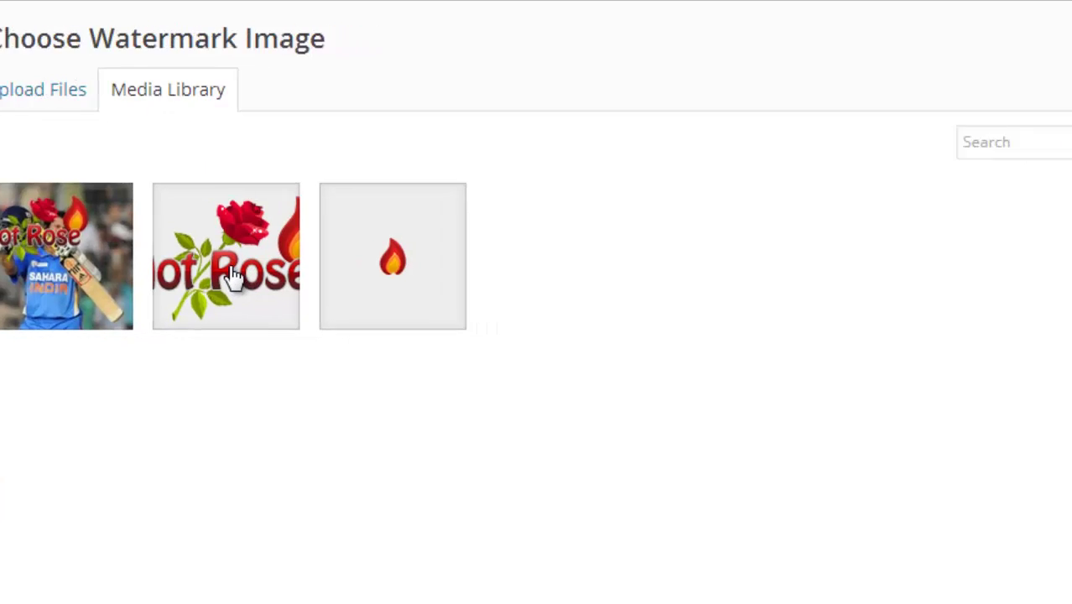
left_click(287, 277)
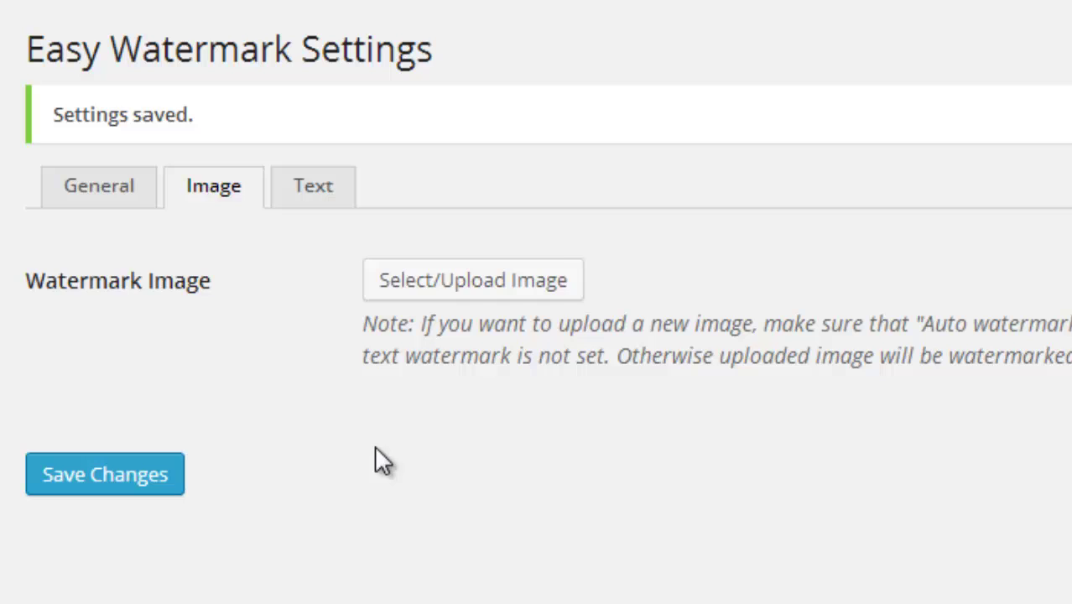
Save the Hot Rose watermark, align it bottom-right at 100% scale, and save again.
left_click(133, 475)
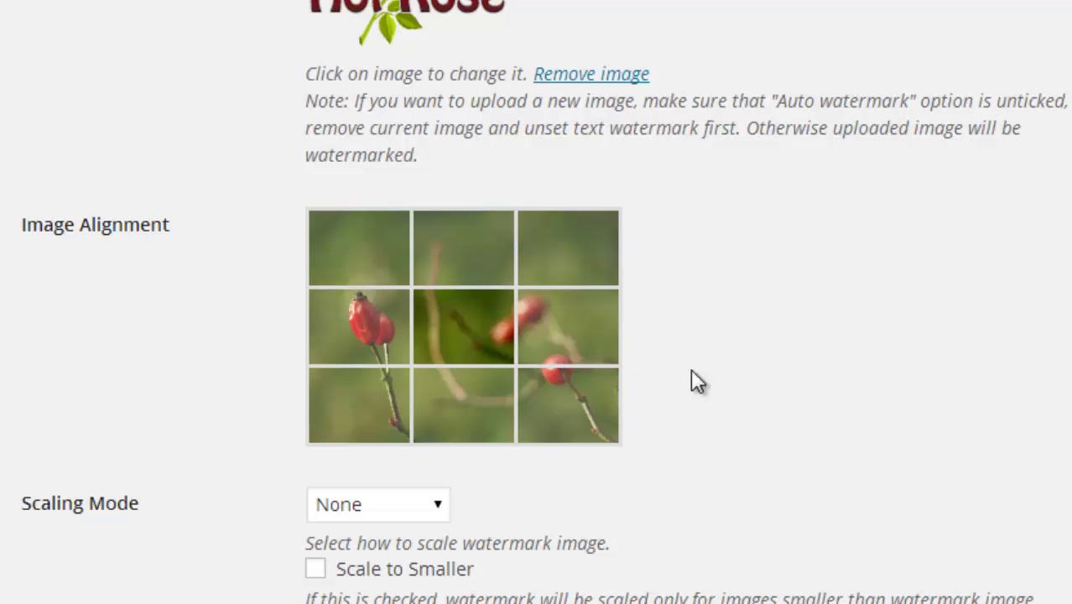
left_click(570, 407)
scroll(726, 370, "down", 3)
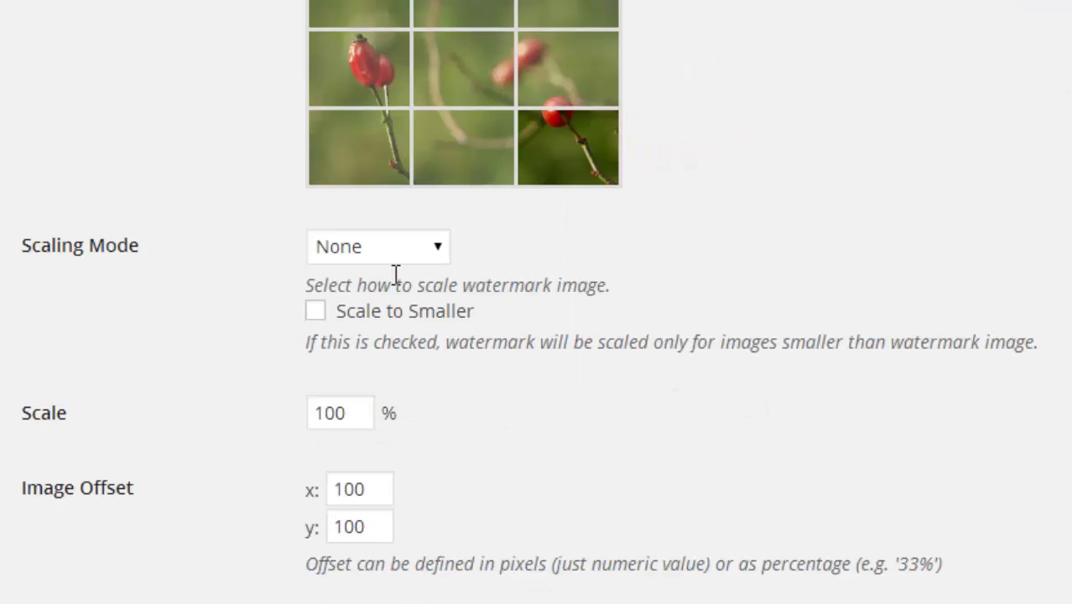
scroll(411, 265, "down", 3)
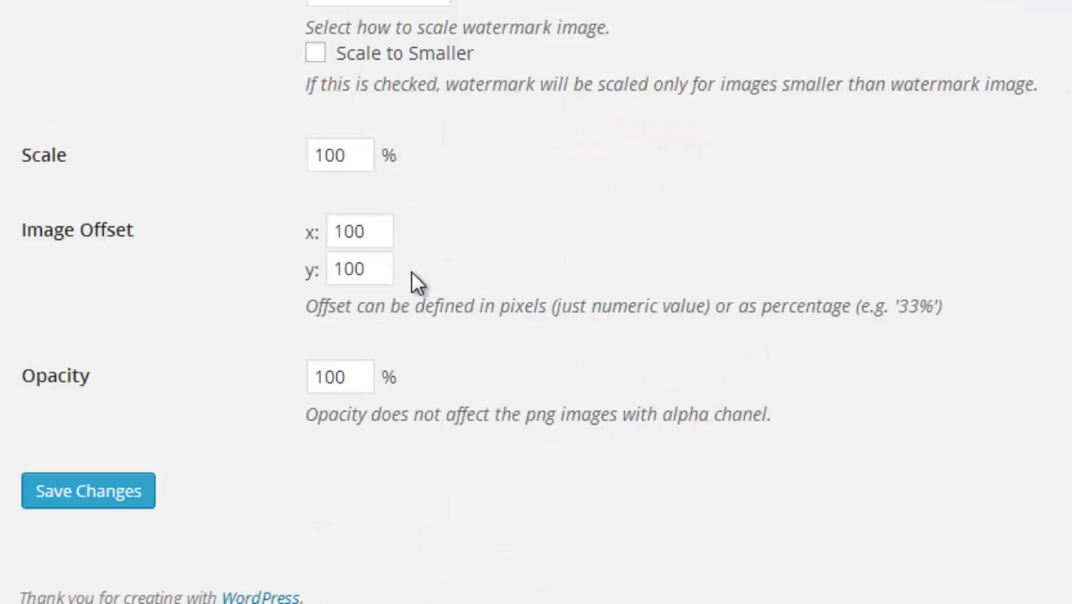
double_click(352, 157)
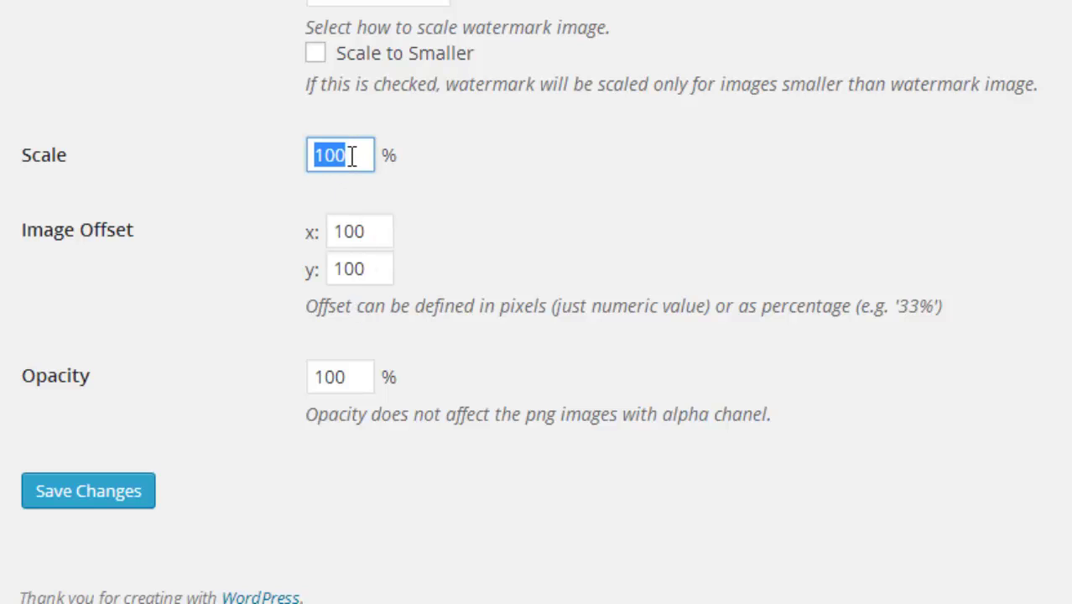
left_click(353, 157)
left_click(97, 495)
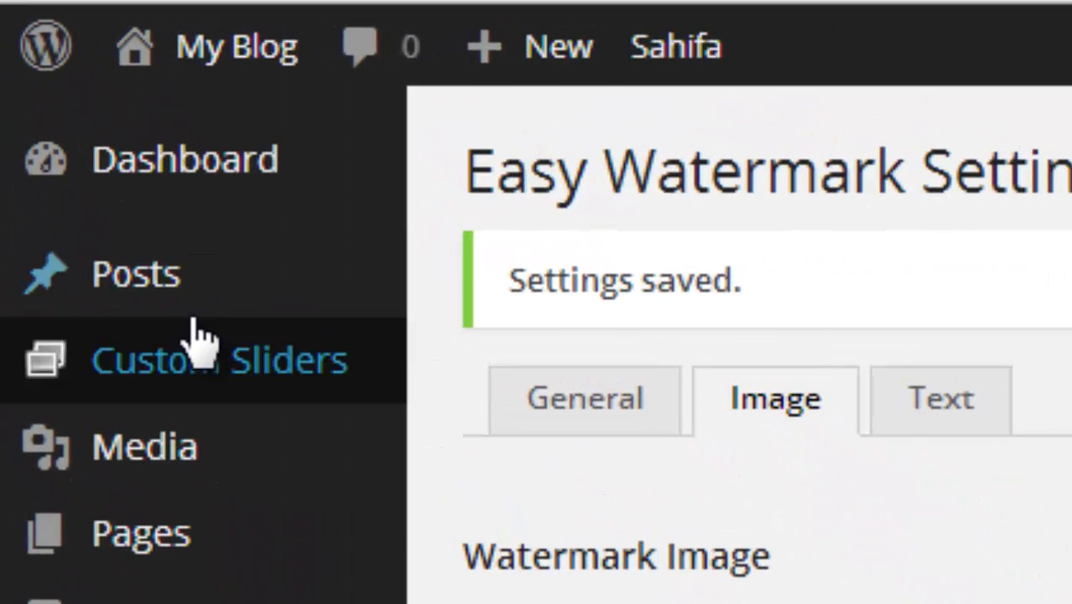
Start a new post titled with the cricketer's name and move into the body.
mouse_move(116, 198)
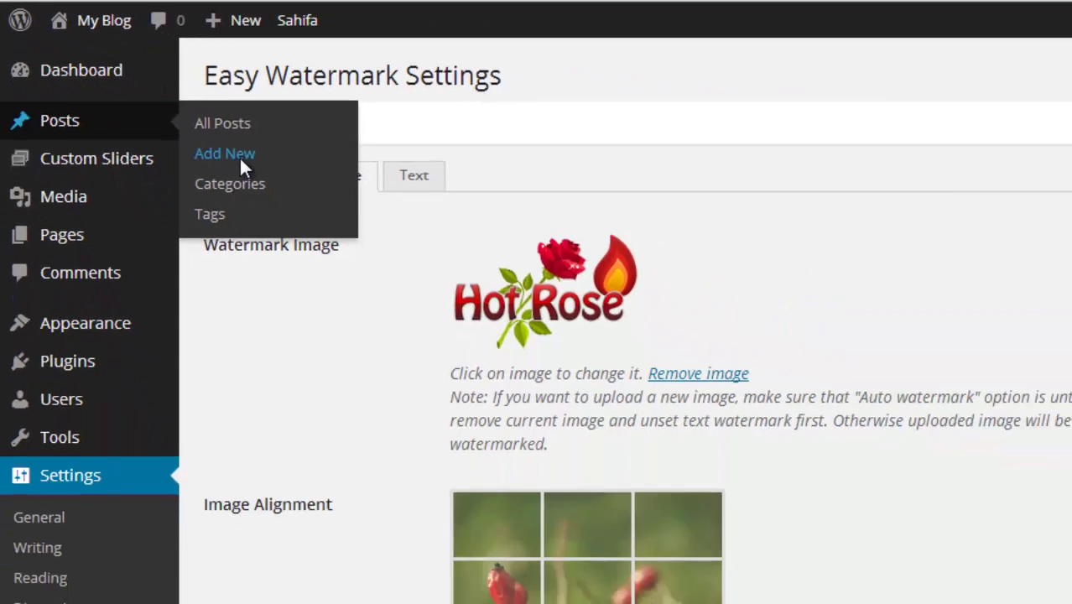
left_click(539, 369)
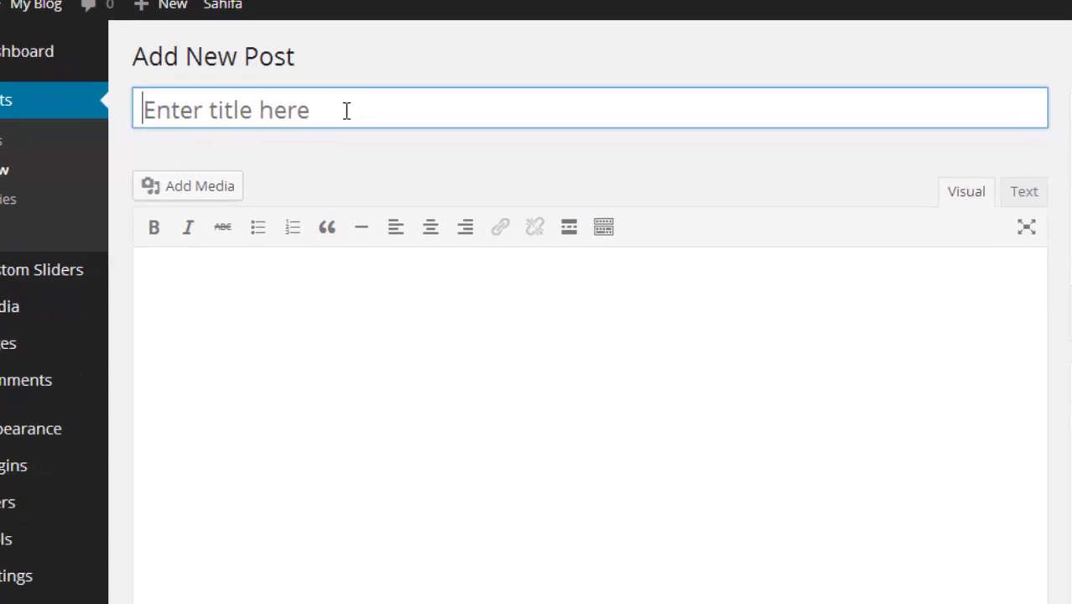
type("Sachin T")
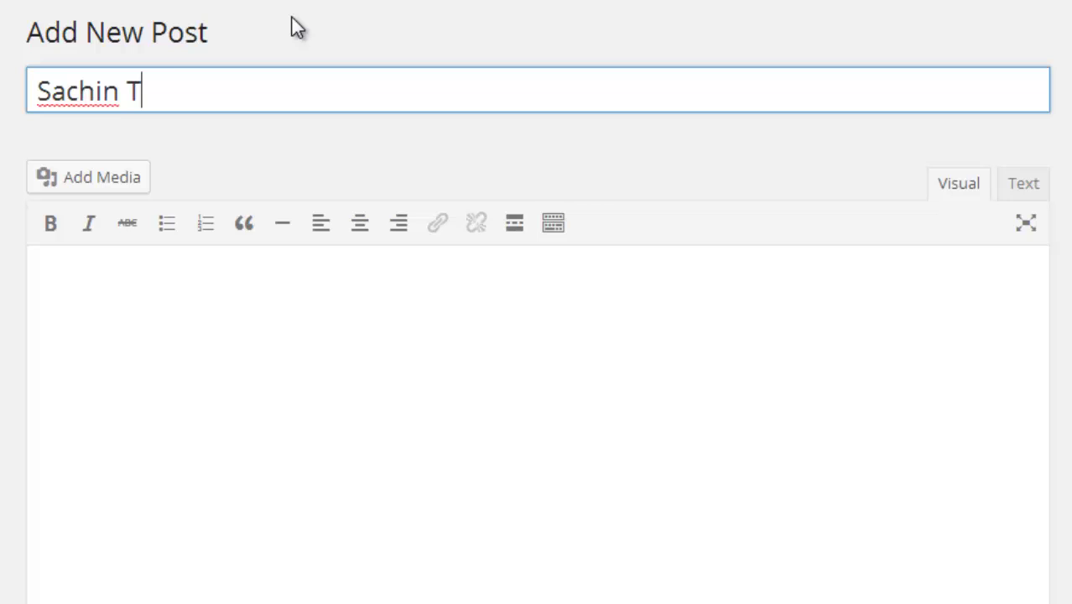
type("endulkar")
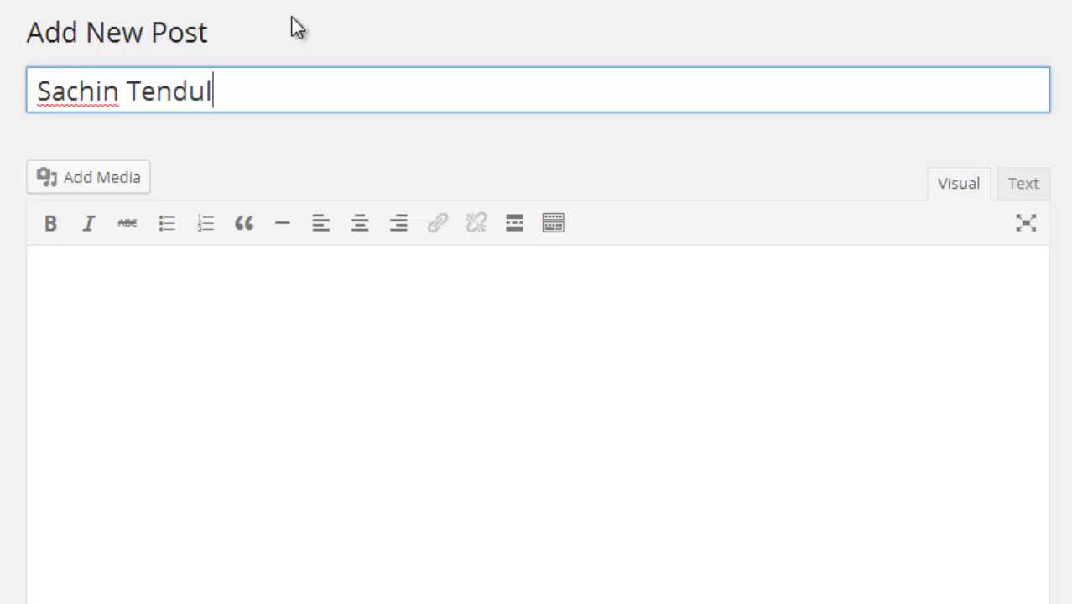
left_click(285, 330)
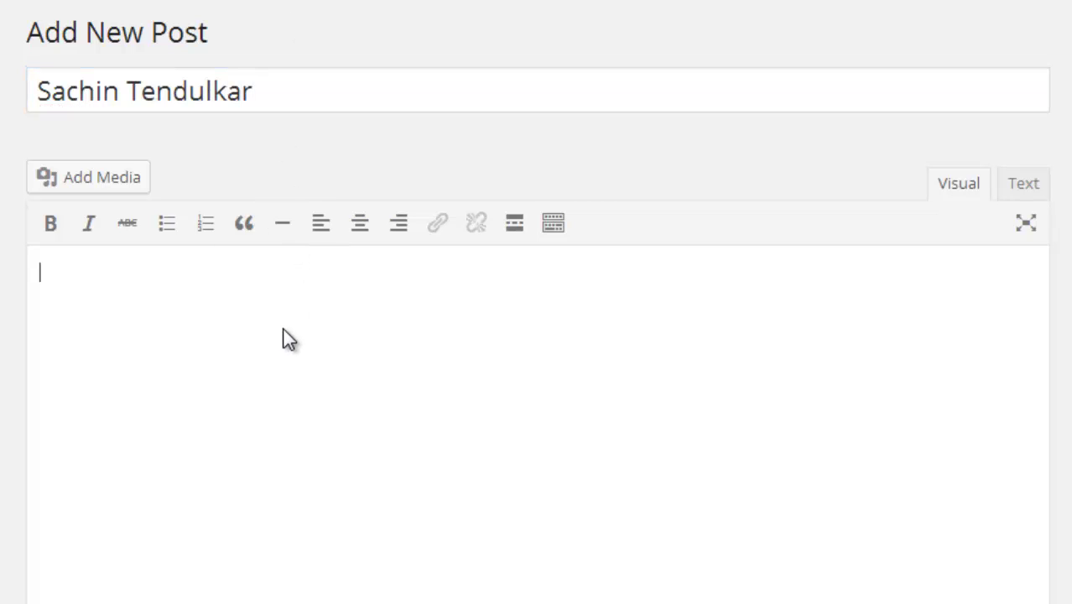
Upload two cricketer photos to the post through Add Media.
left_click(105, 185)
left_click(165, 88)
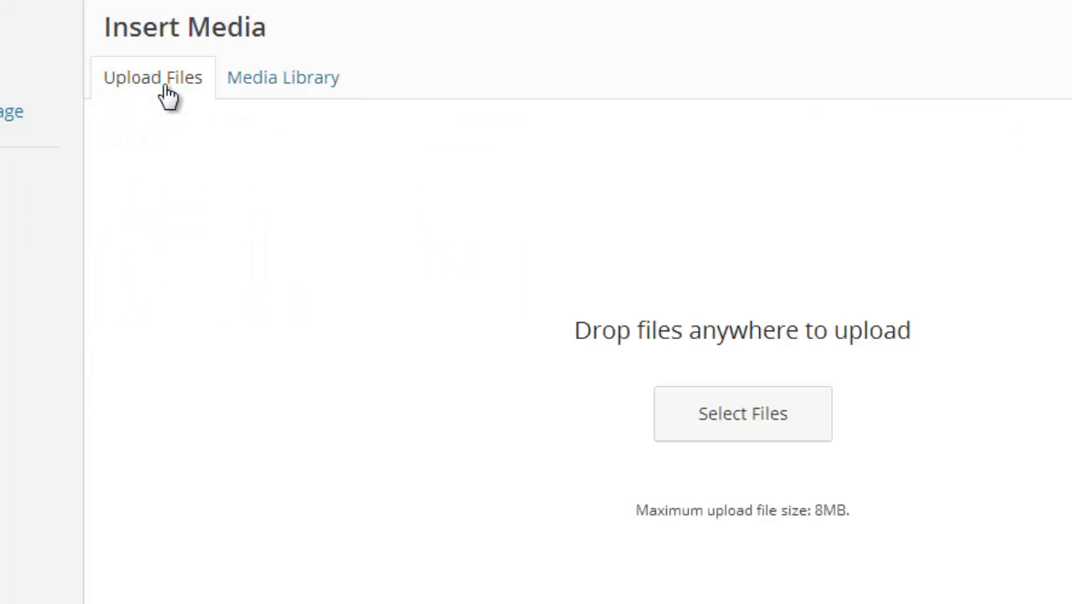
left_click(727, 419)
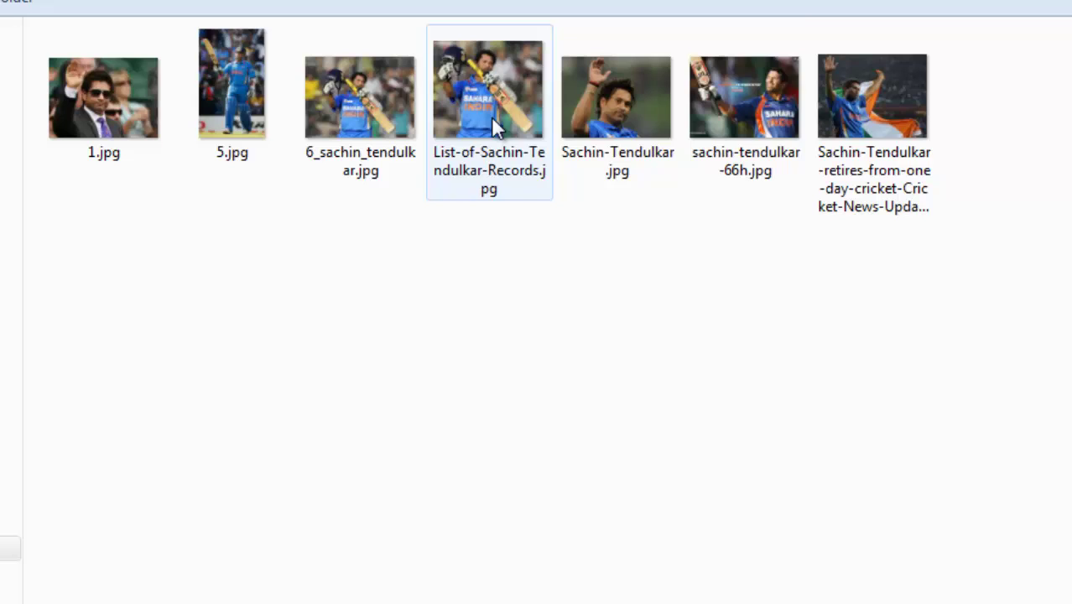
left_click(731, 110)
left_click(610, 117, "ctrl")
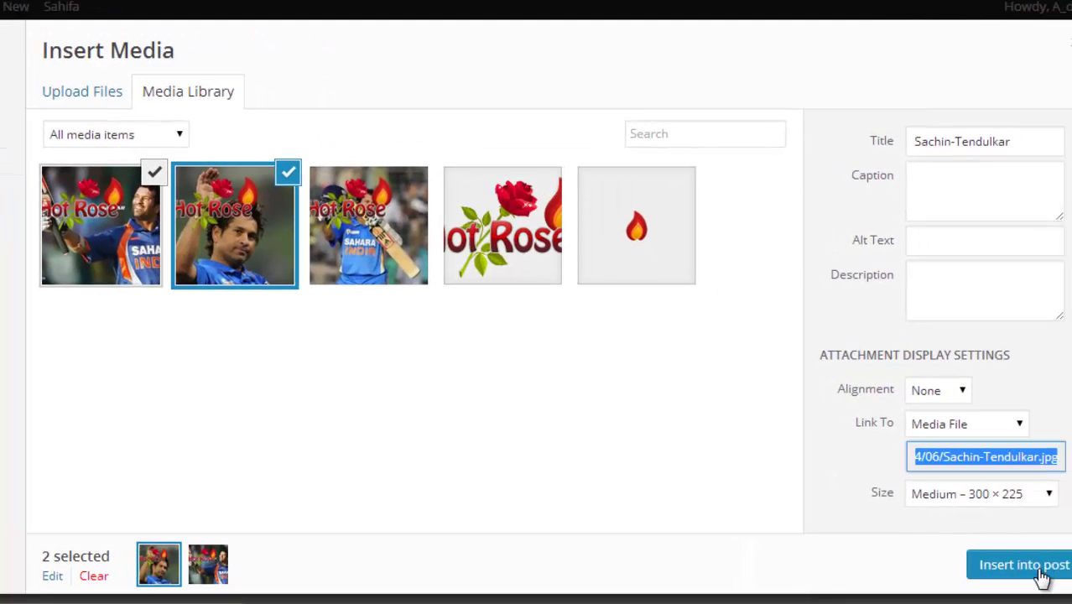
Insert both photos into the post at Full Size, 504 × 378.
left_click(1015, 497)
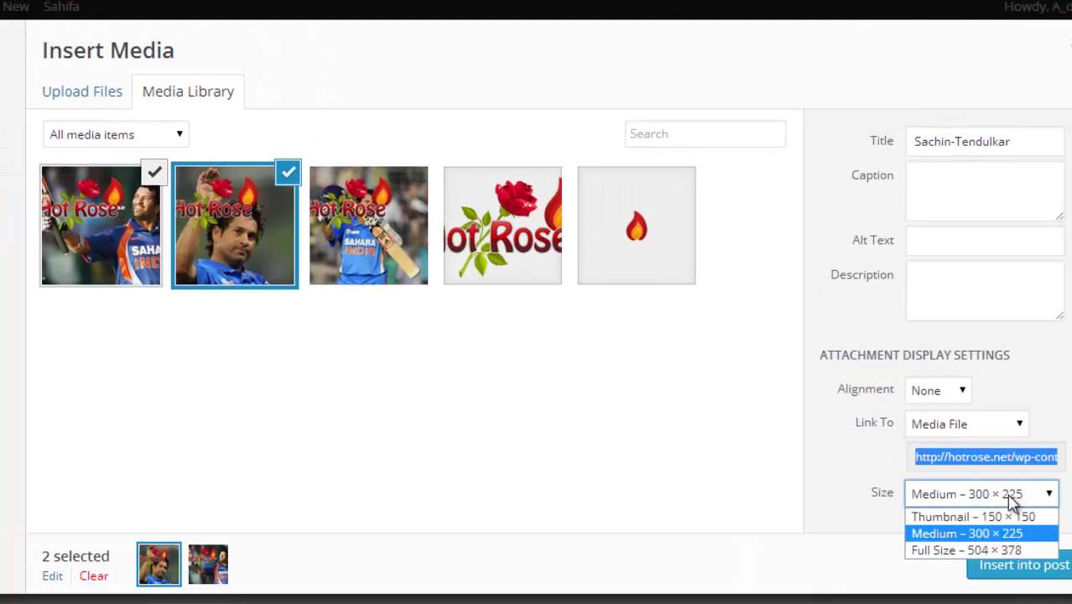
left_click(986, 548)
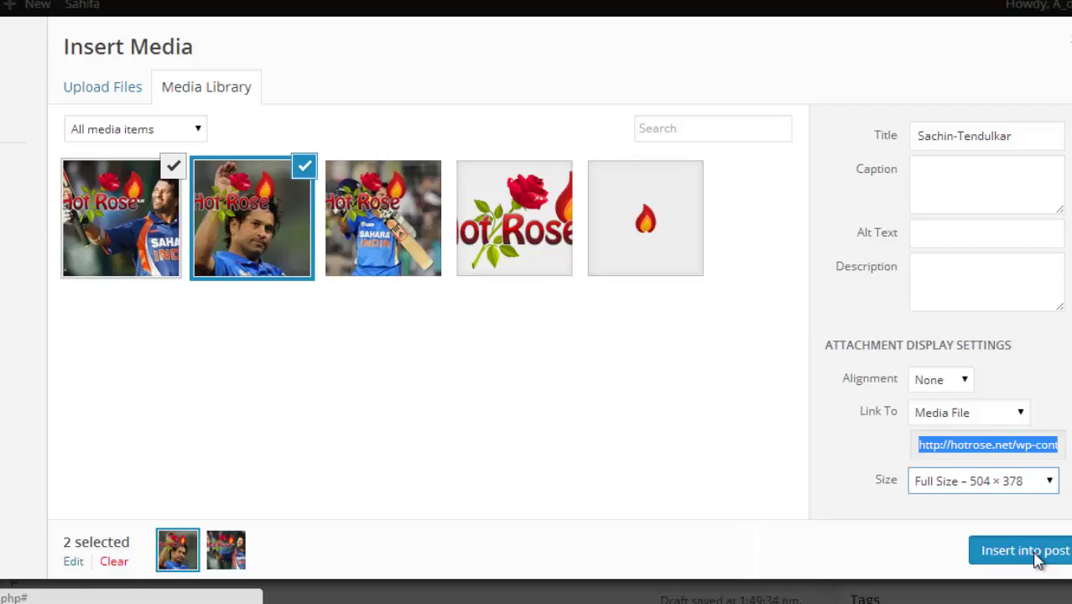
left_click(1035, 556)
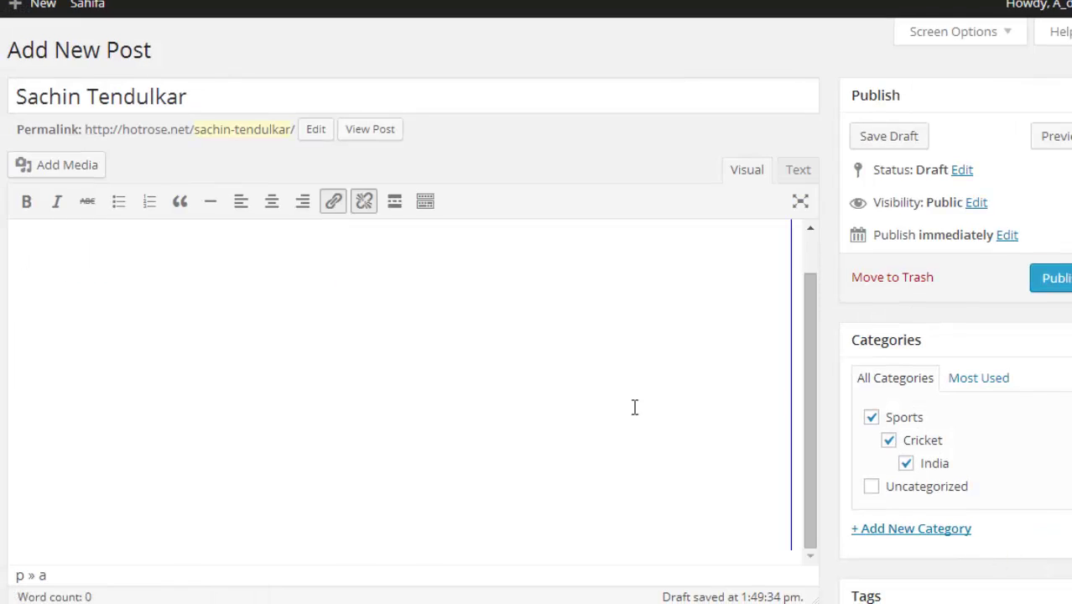
Publish the post from the Publish box.
scroll(567, 373, "down", 2)
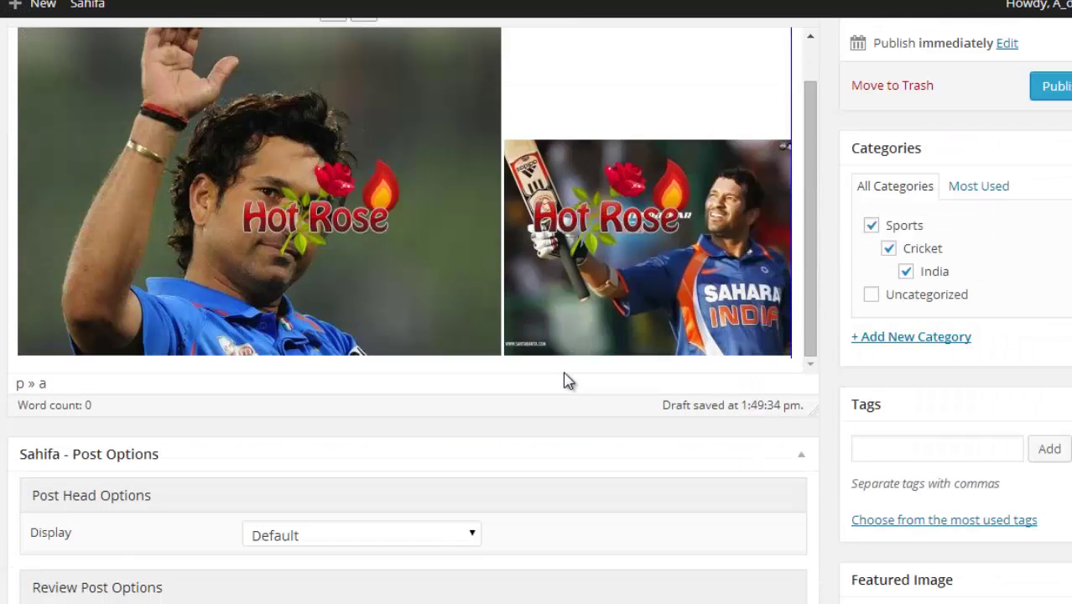
scroll(568, 380, "up", 1)
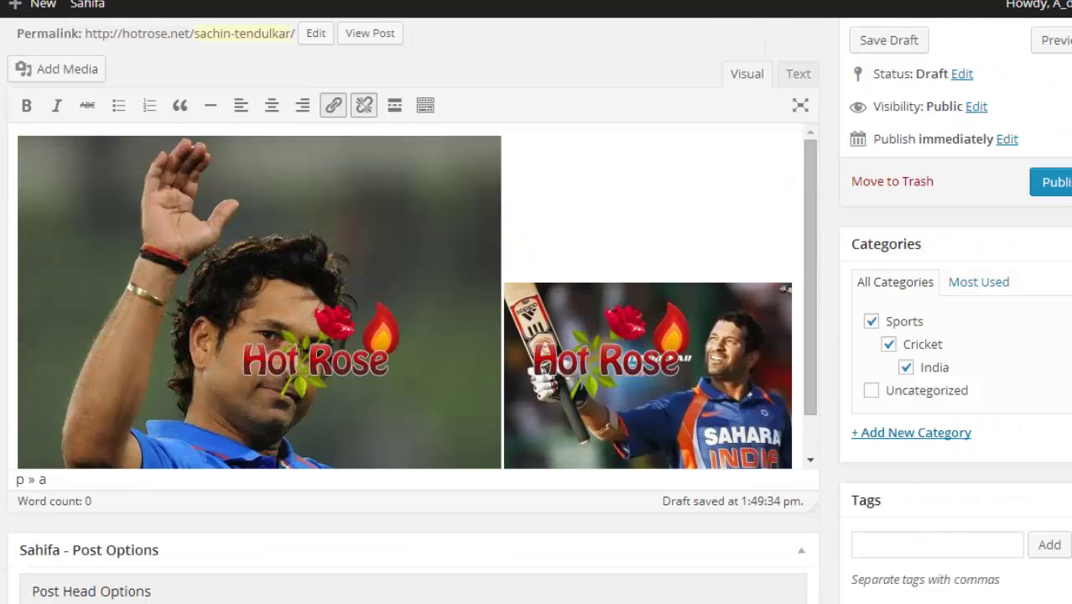
left_click(1060, 190)
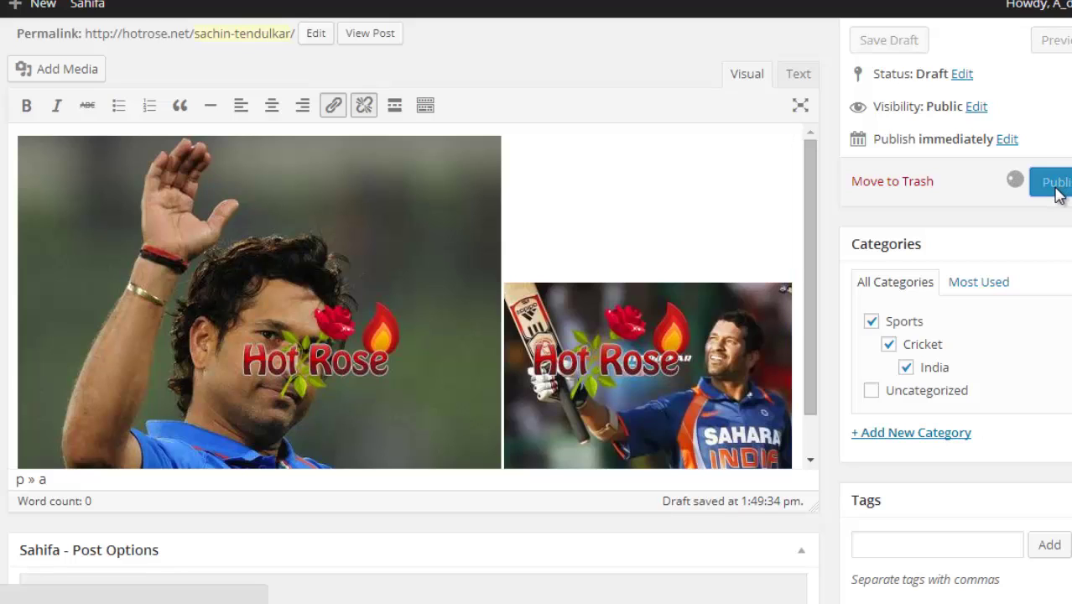
scroll(571, 333, "down", 1)
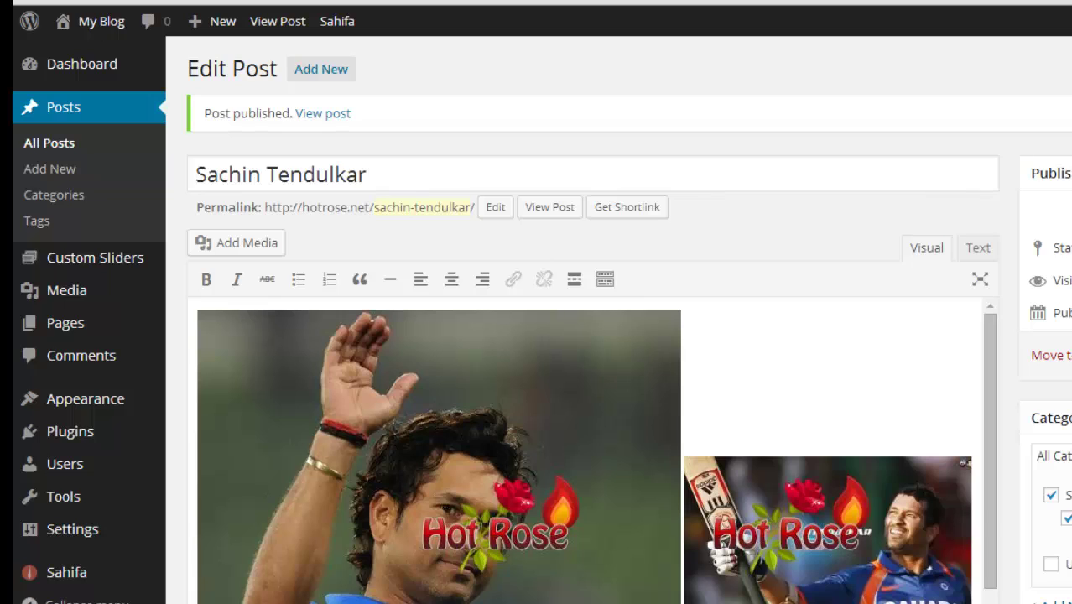
Open the Easy Watermark Image settings, leaving the scaling mode at None.
mouse_move(83, 438)
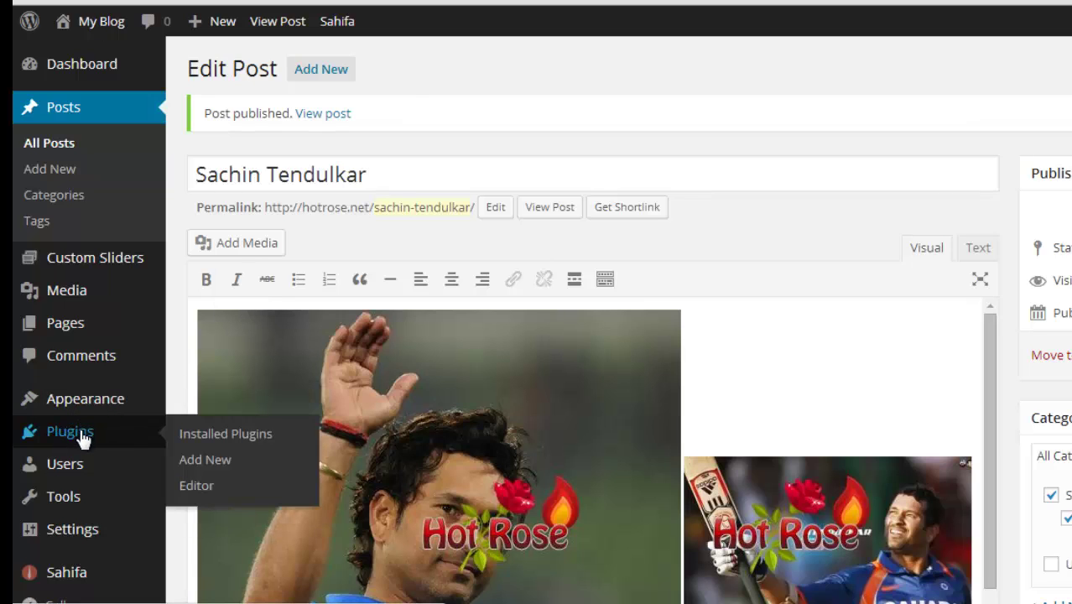
mouse_move(88, 537)
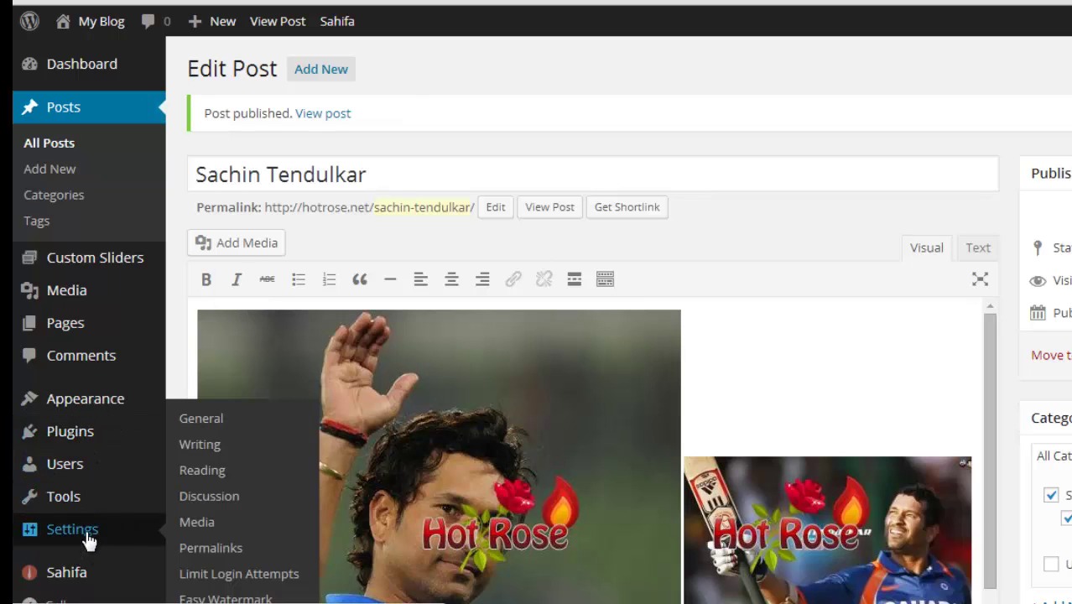
left_click(239, 600)
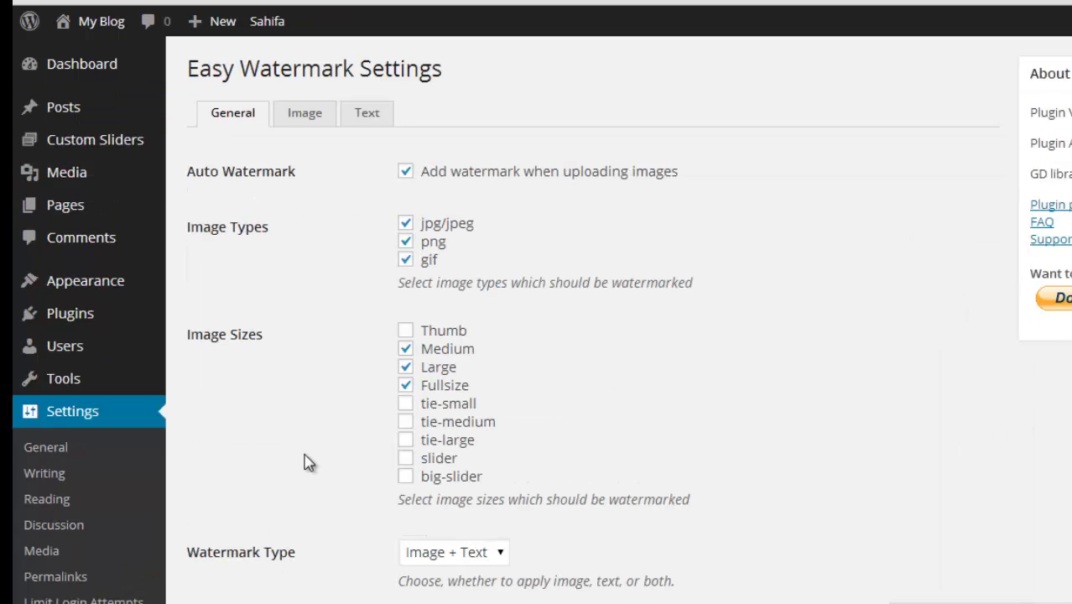
left_click(303, 122)
scroll(735, 376, "down", 2)
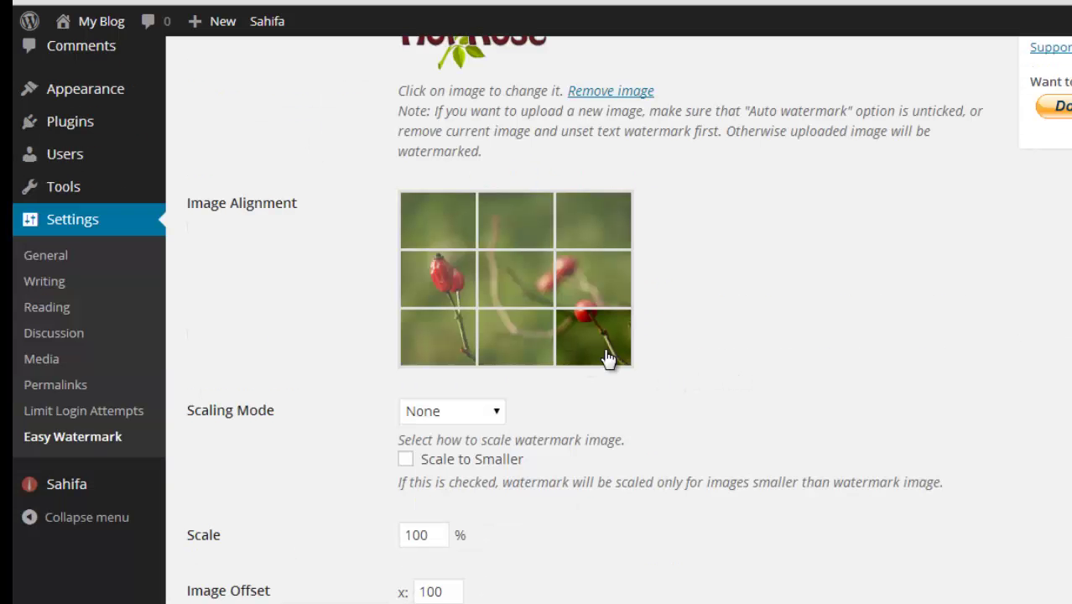
scroll(269, 416, "down", 1)
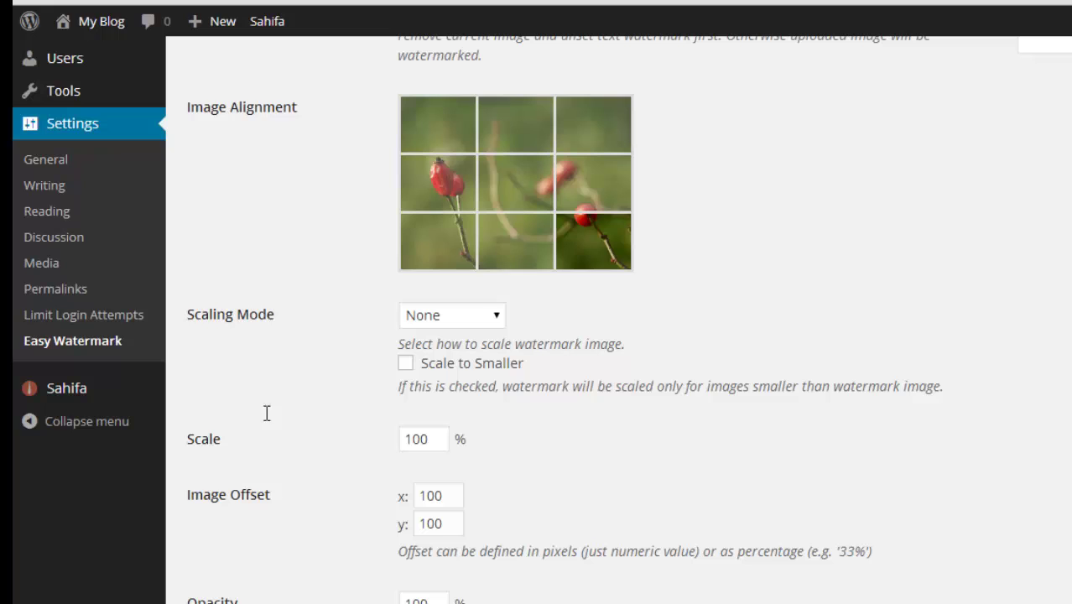
left_click(493, 315)
left_click(494, 313)
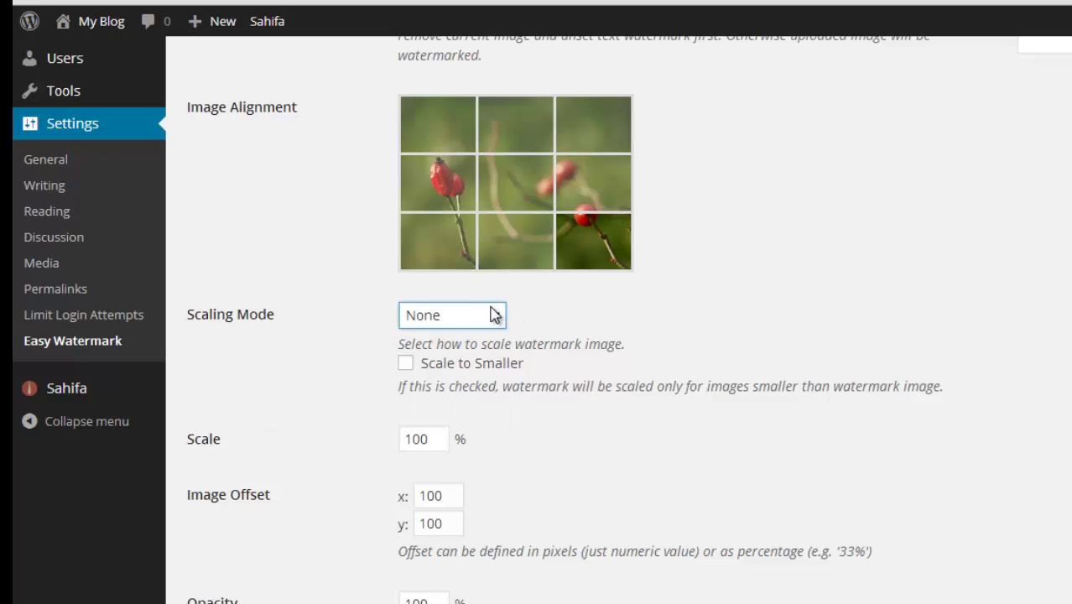
Change the horizontal image offset from 100 to 0, keeping vertical at 100.
scroll(455, 424, "down", 2)
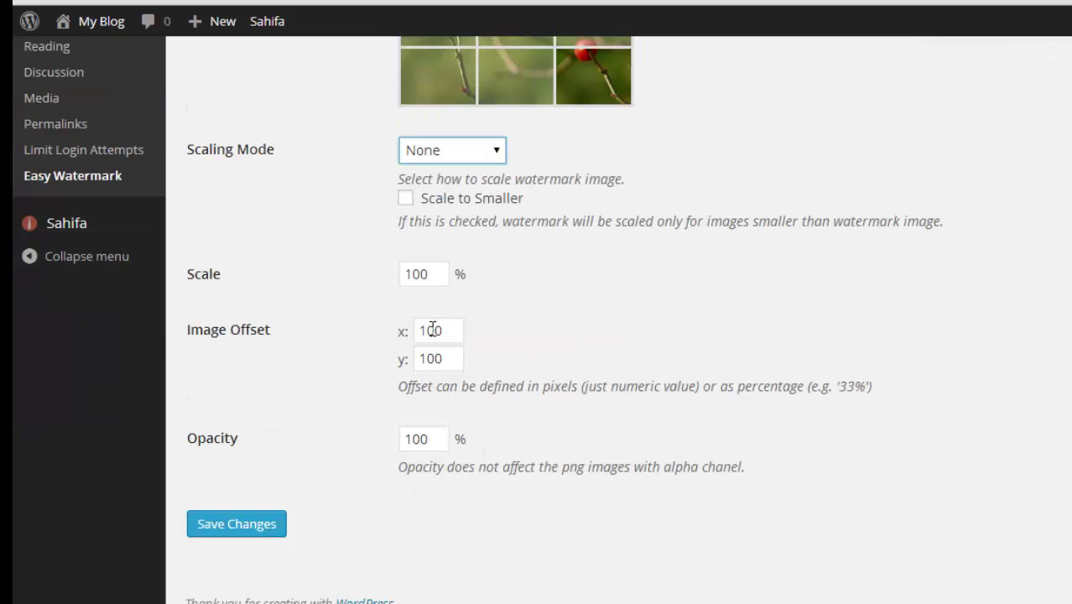
left_click(414, 358)
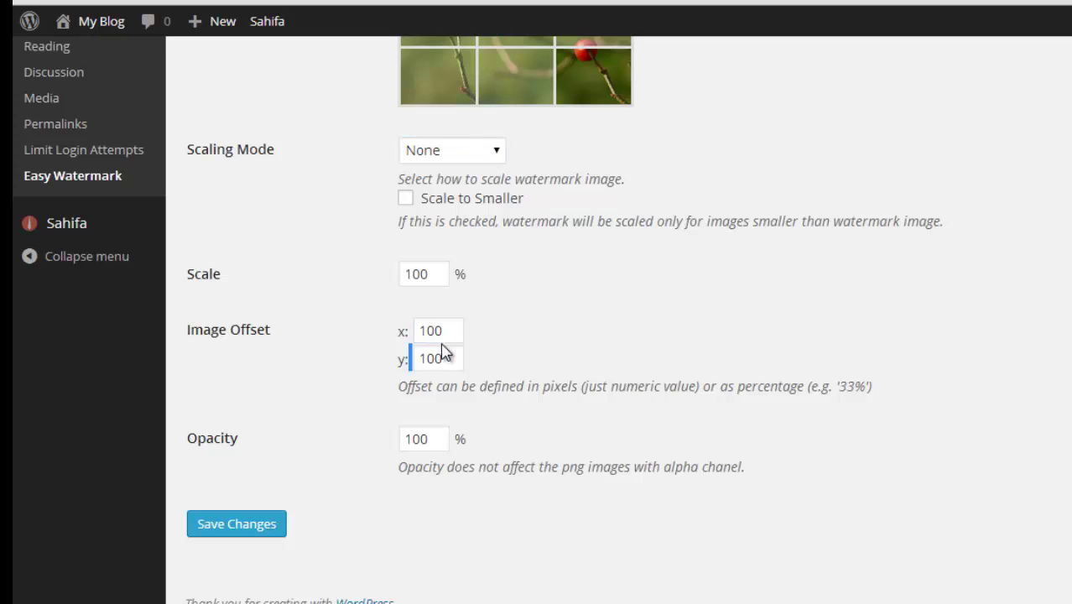
double_click(445, 331)
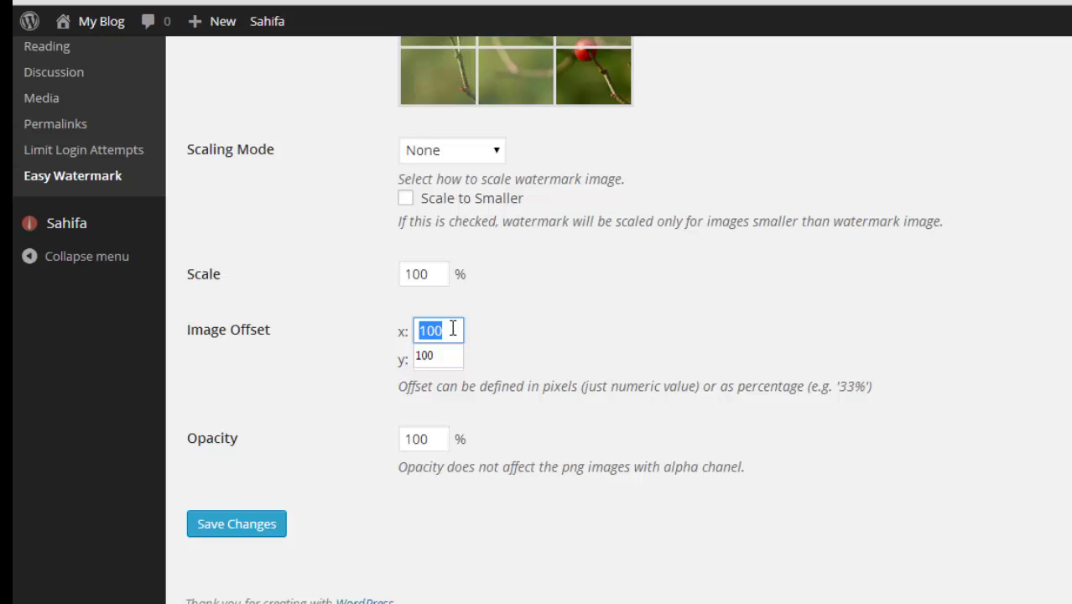
type("0")
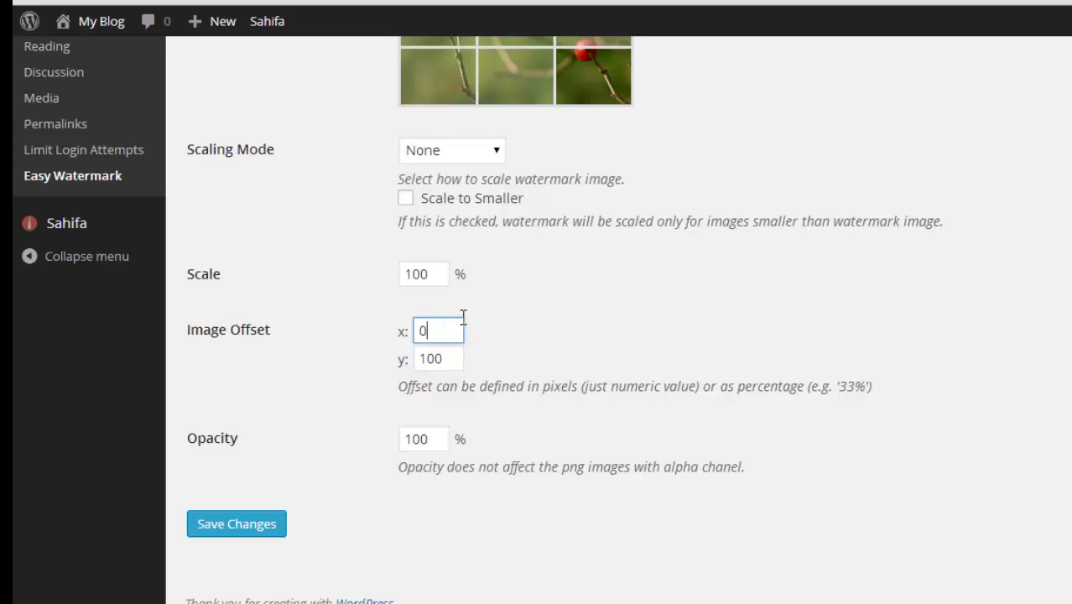
left_click(495, 369)
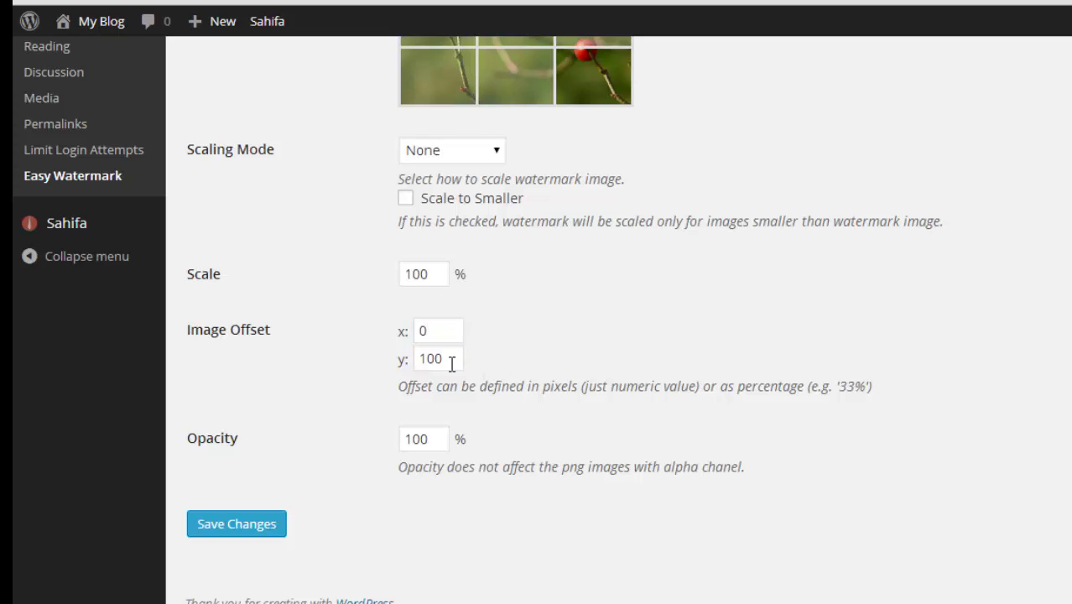